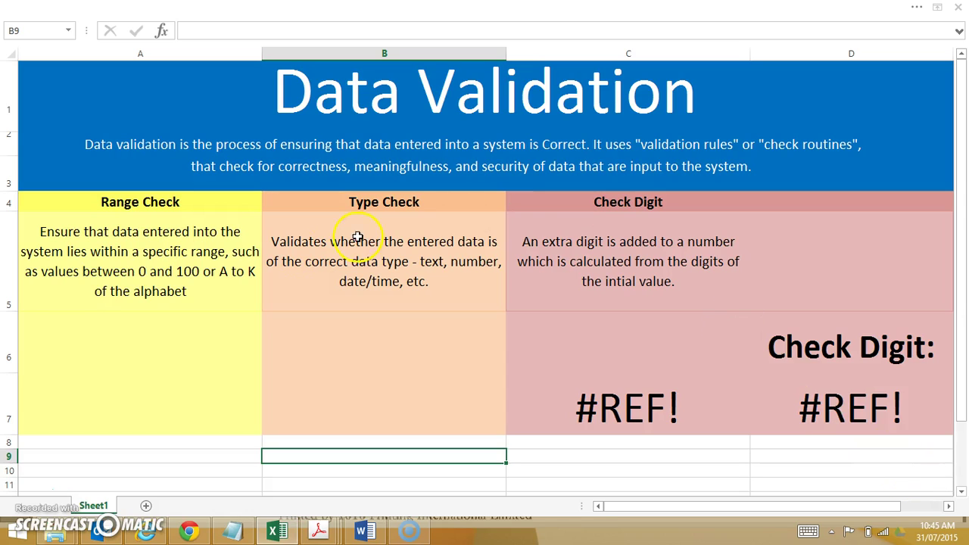
Step: Enter 99 in the Range Check cell A6
click(143, 201)
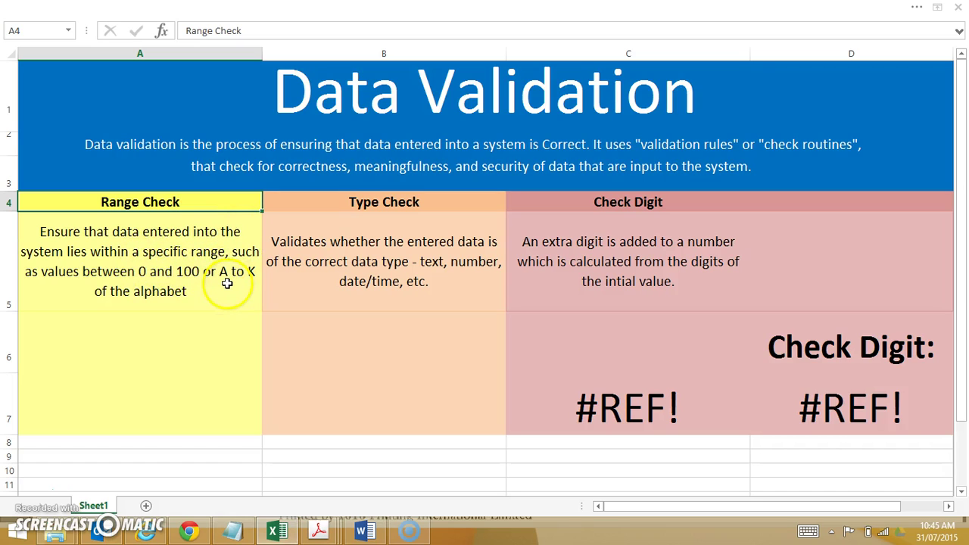
click(180, 319)
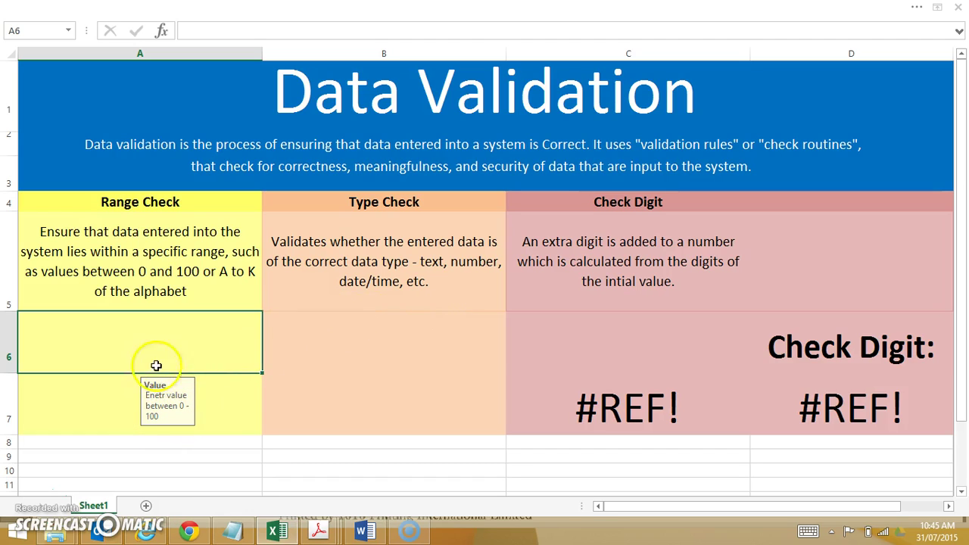
text(99)
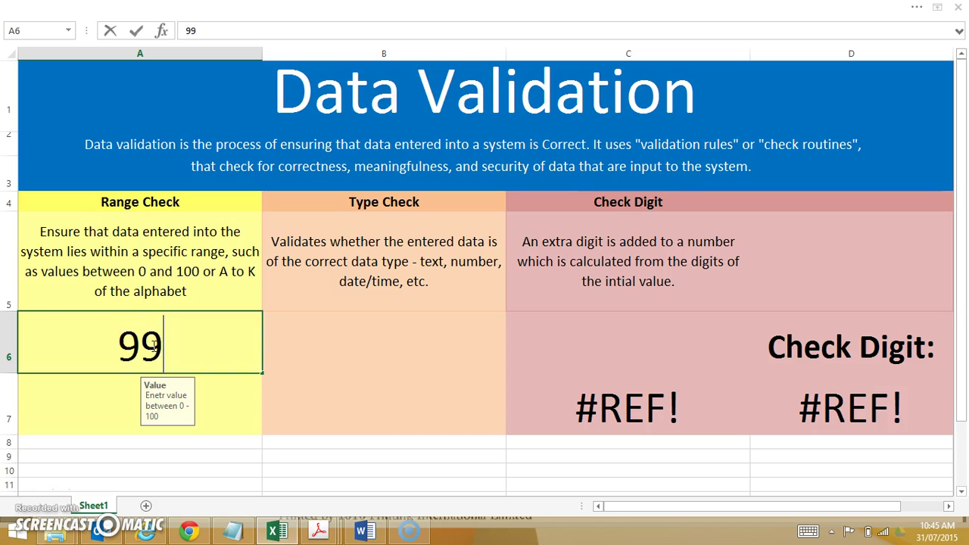
key(Return)
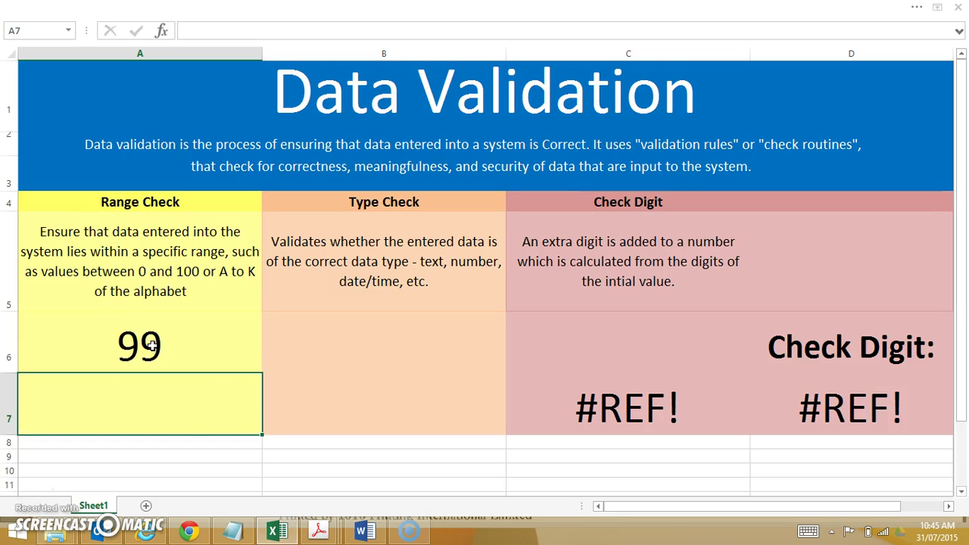
Step: Try 101 in A6 to trigger the Range Error, then retry with 50
click(151, 345)
text(101)
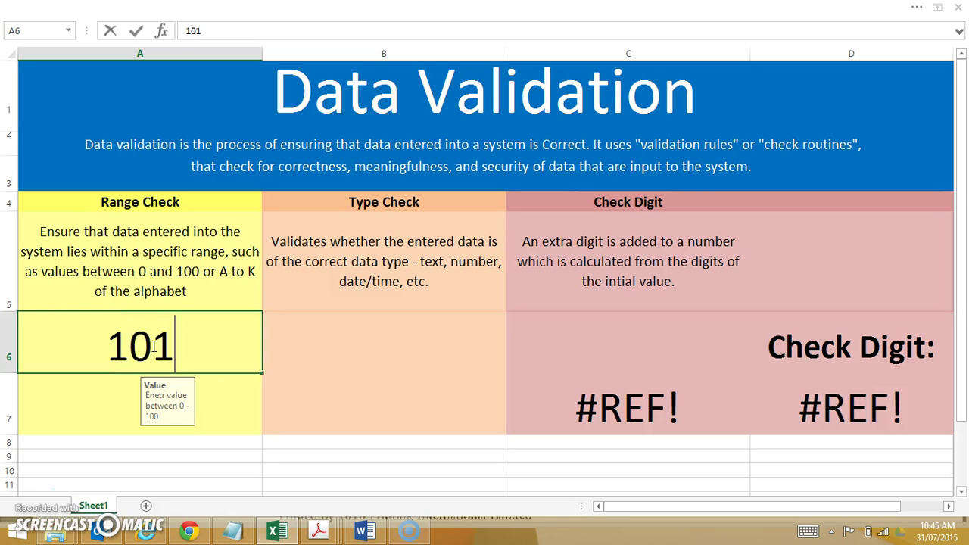
key(Return)
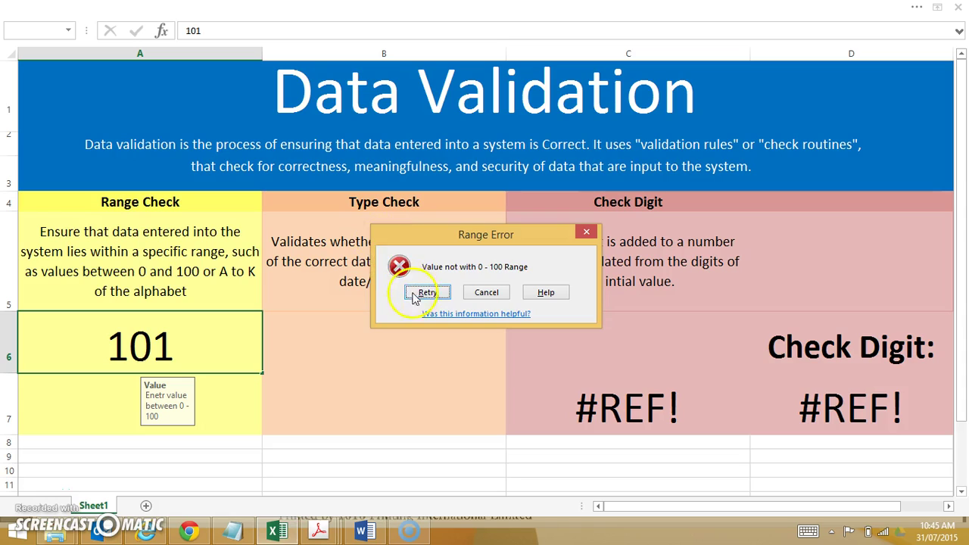
click(414, 293)
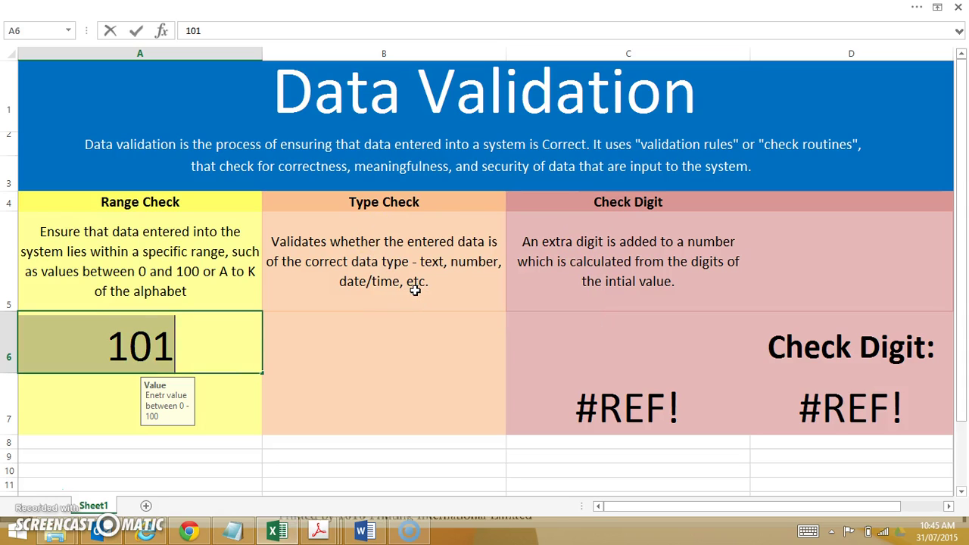
text(50)
key(Return)
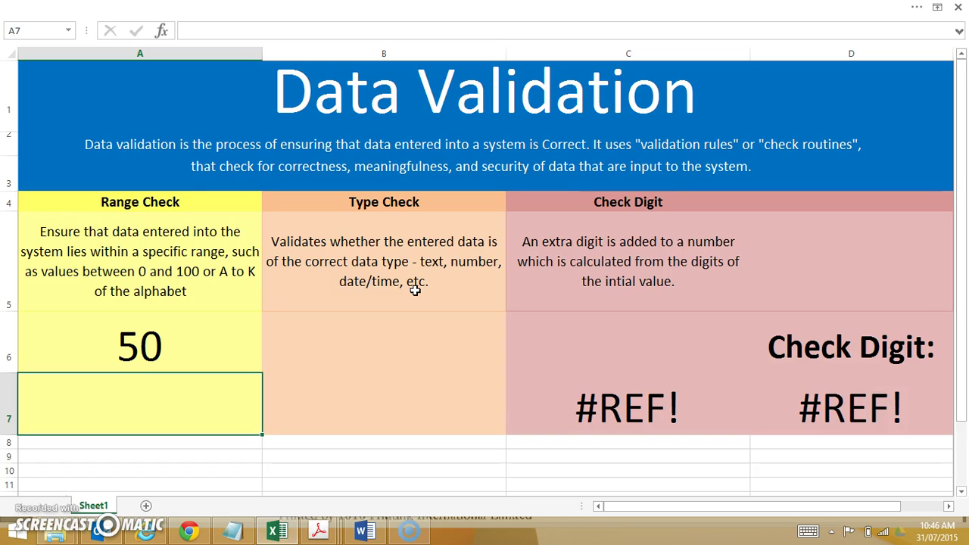
Step: Enter 50 in the Type Check cell B6
key(Up)
key(Right)
key(Up)
key(Up)
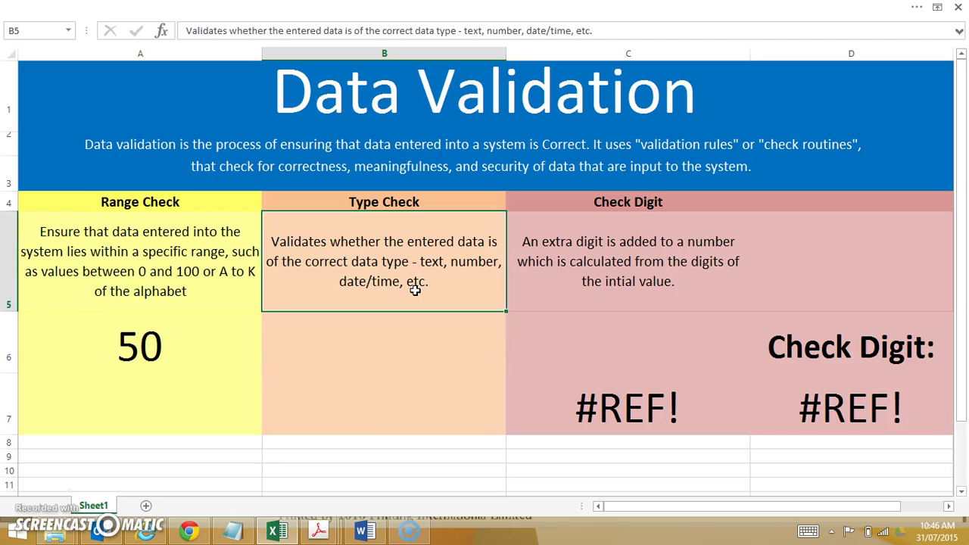
key(Down)
key(Down)
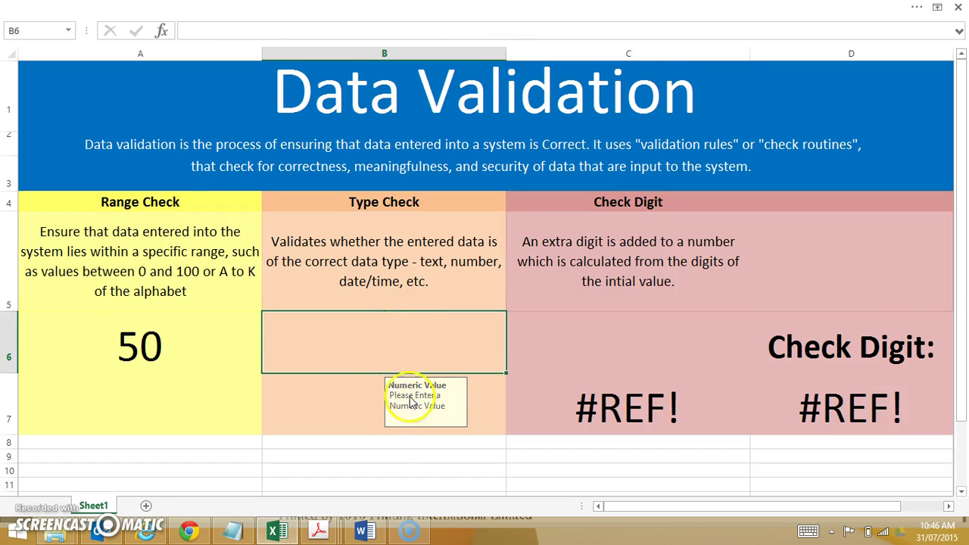
text(50)
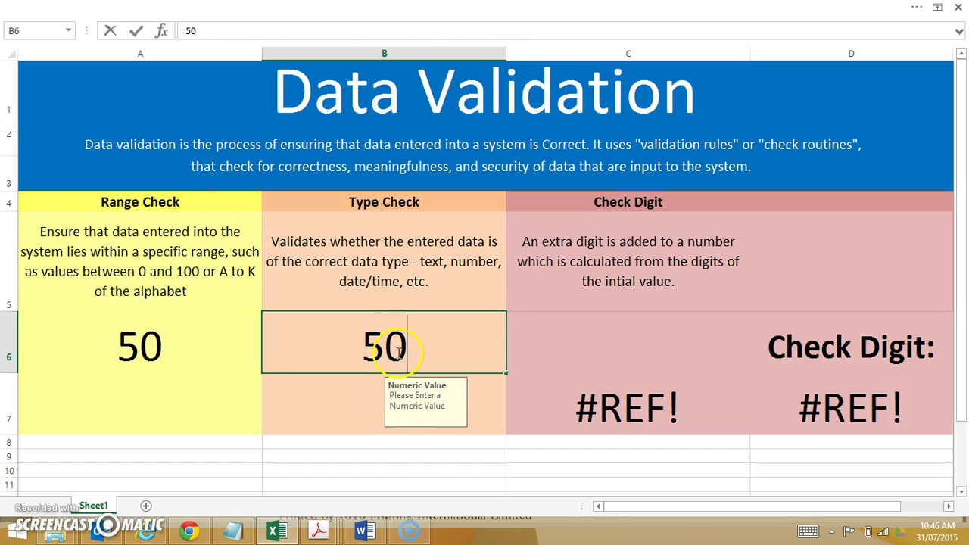
key(Return)
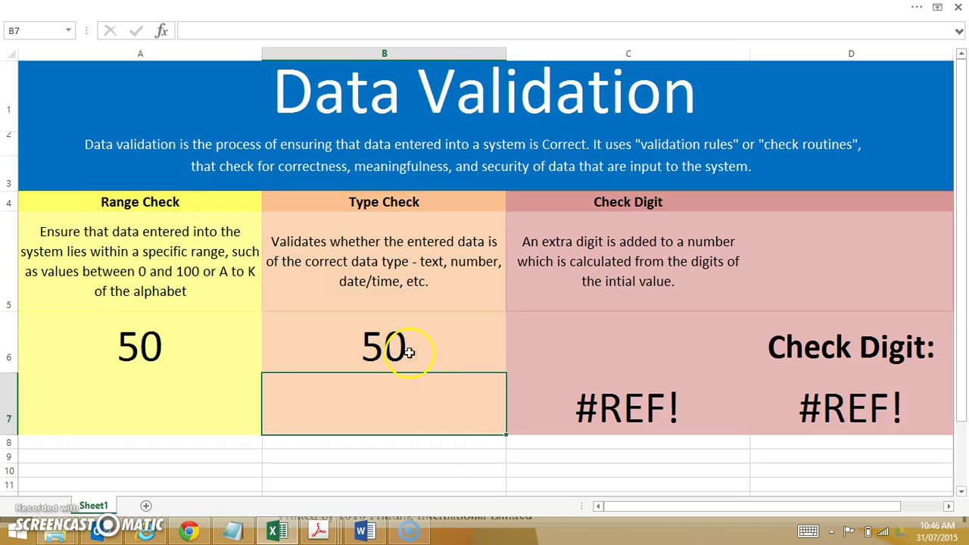
Step: Try entering A and then % in B6 to trigger the Type Error
key(Up)
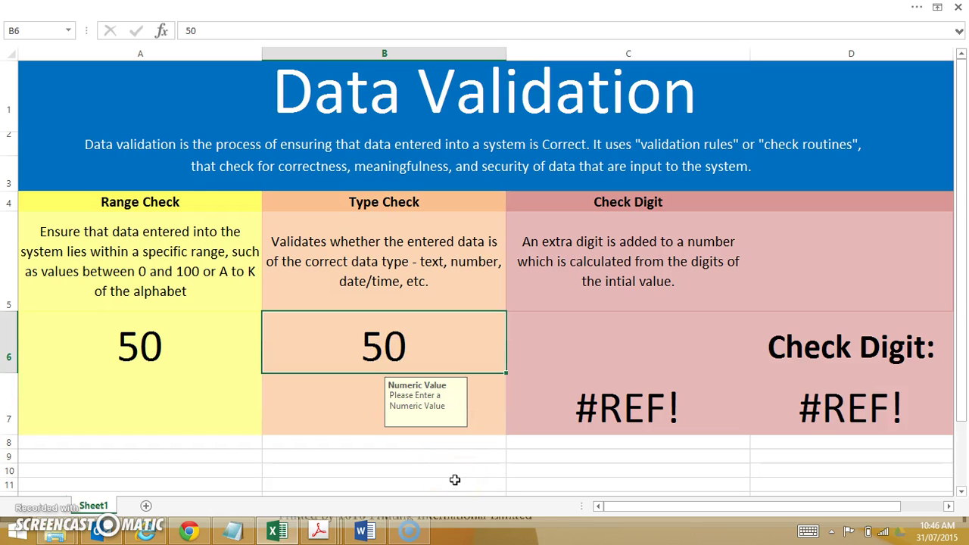
text(A)
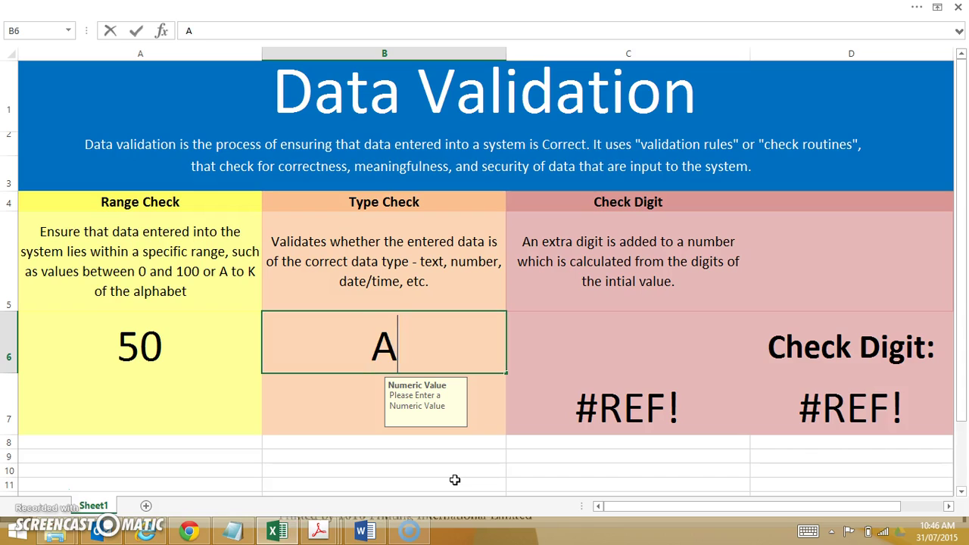
key(Return)
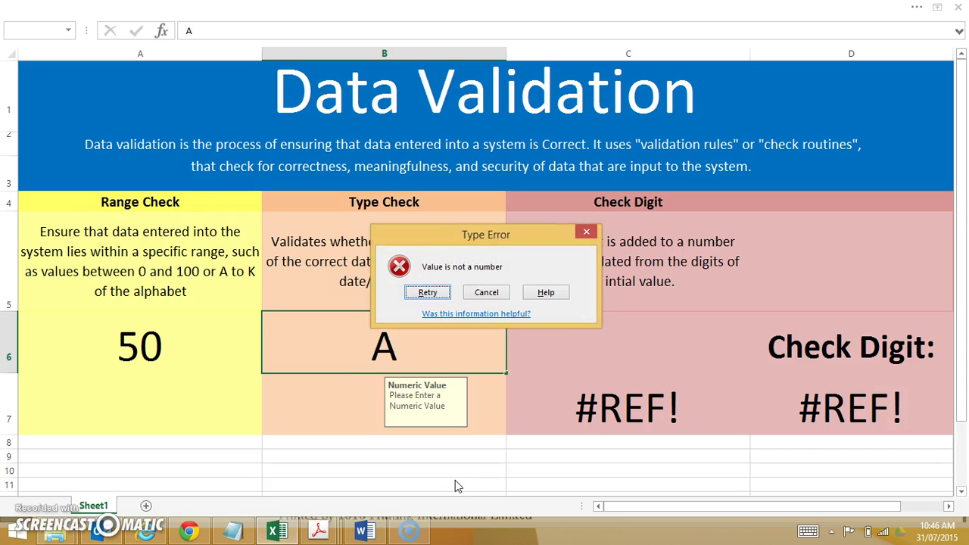
click(427, 292)
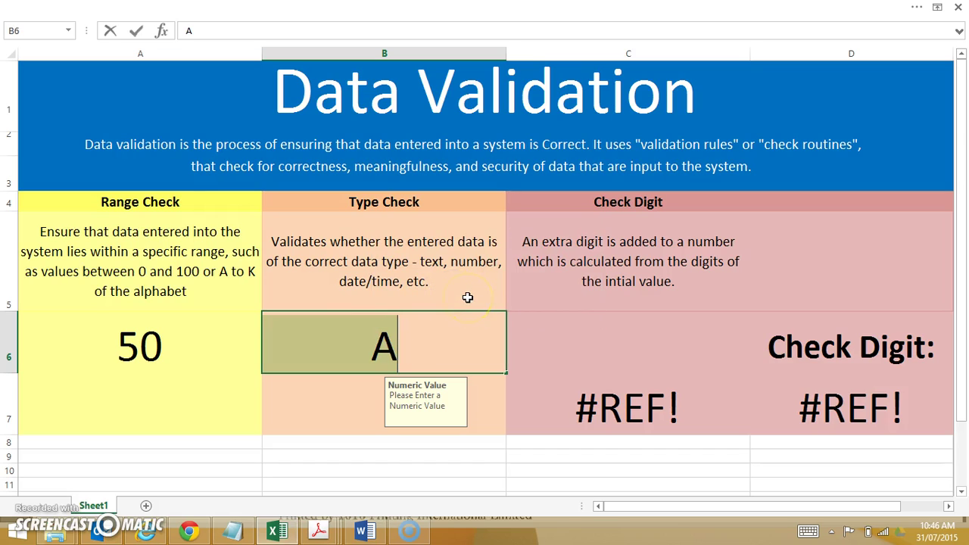
text(%)
key(Return)
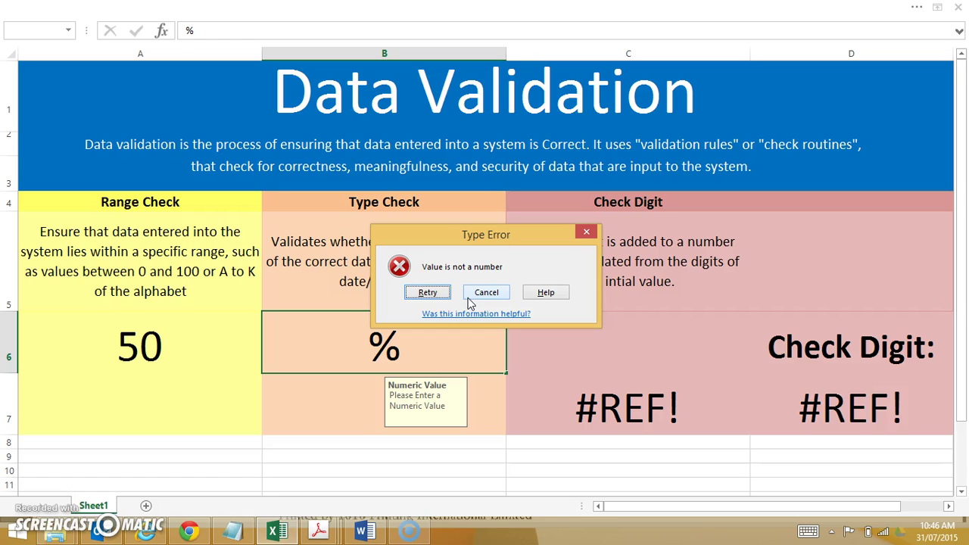
Step: Retry B6 with the numeric value 50
click(426, 292)
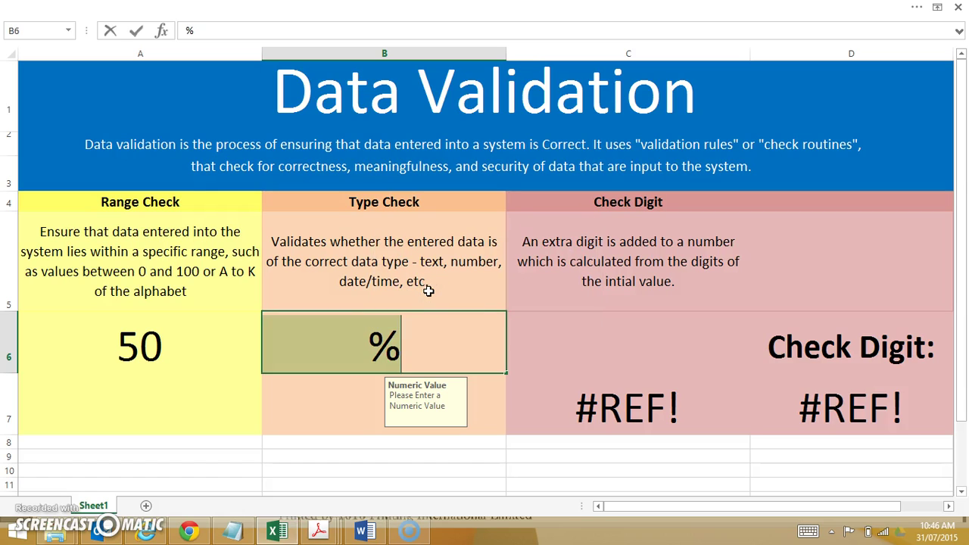
text(50)
key(Return)
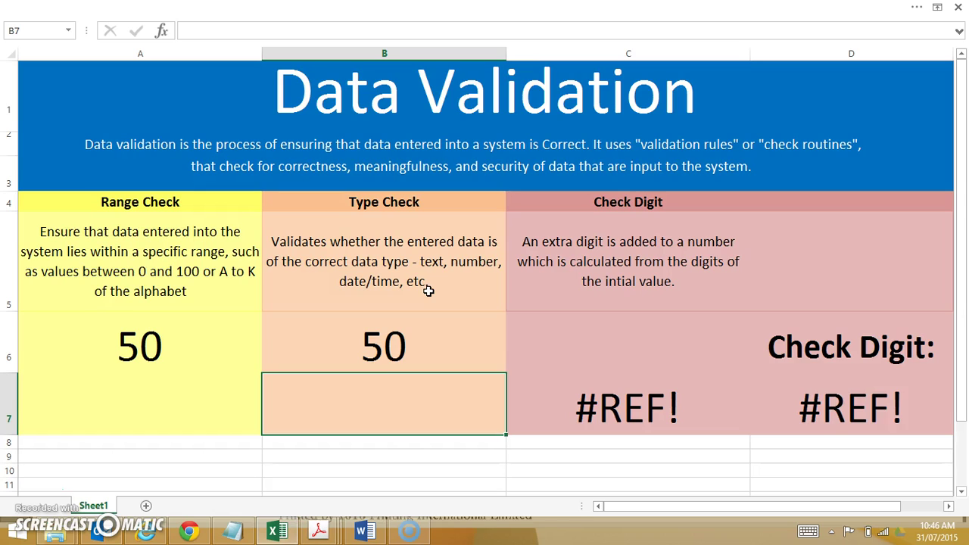
key(Up)
key(Right)
key(Up)
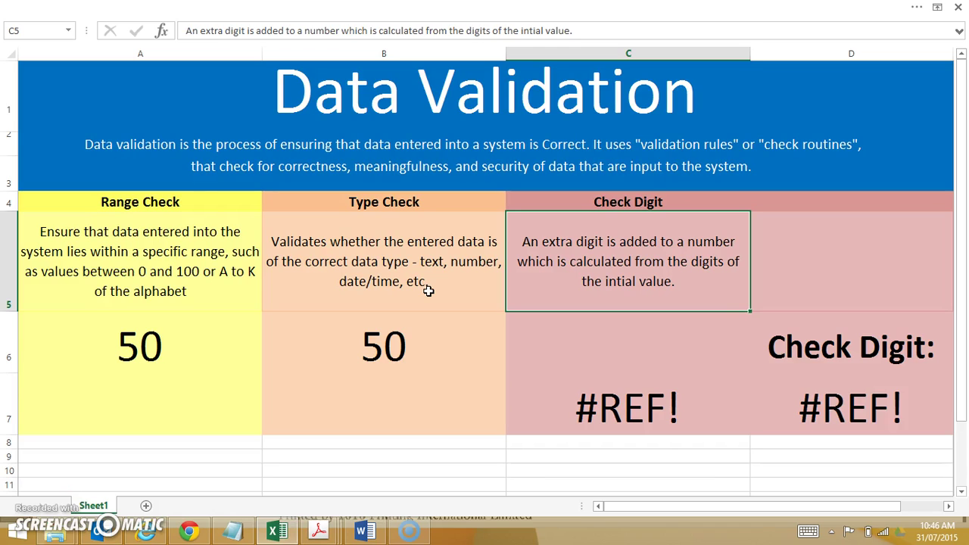
Step: Enter 1234 in C6 and inspect the check digit formula in D7
key(Down)
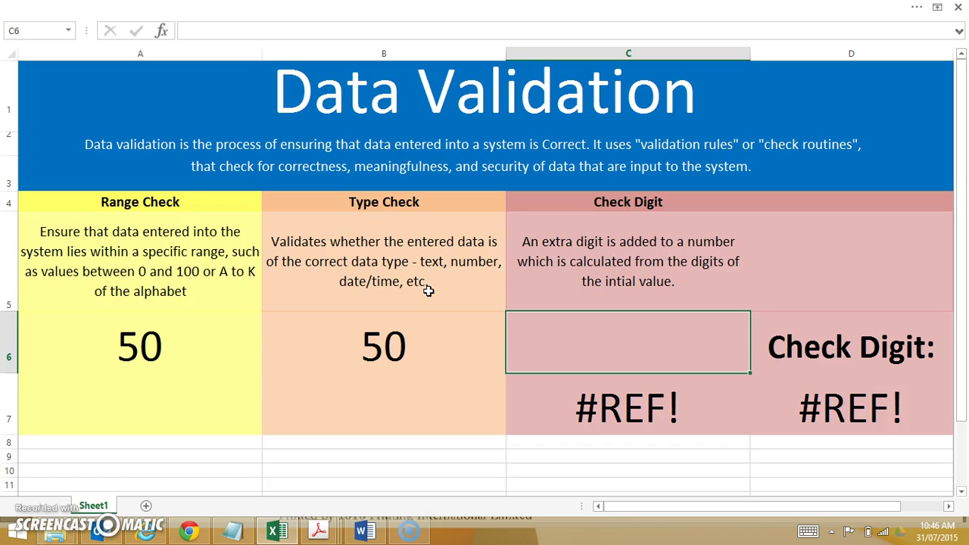
text(1234)
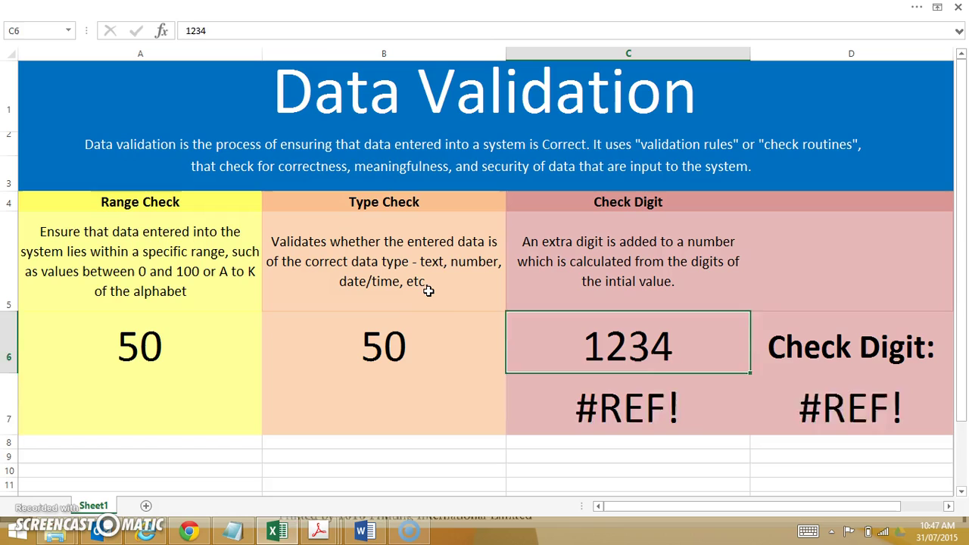
key(Return)
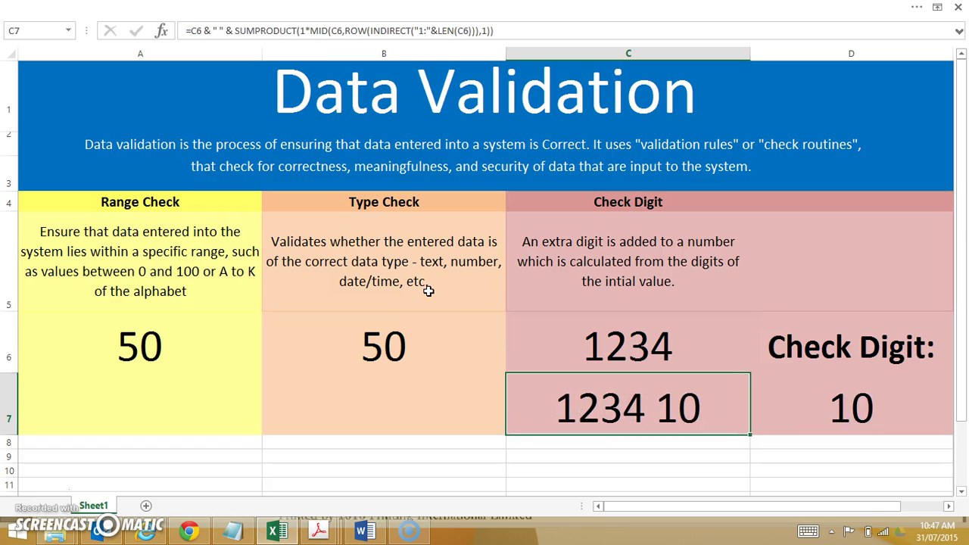
key(Right)
key(Left)
Step: Replace C6 with 3456 to recompute the check digit as 18
key(Up)
text(3456)
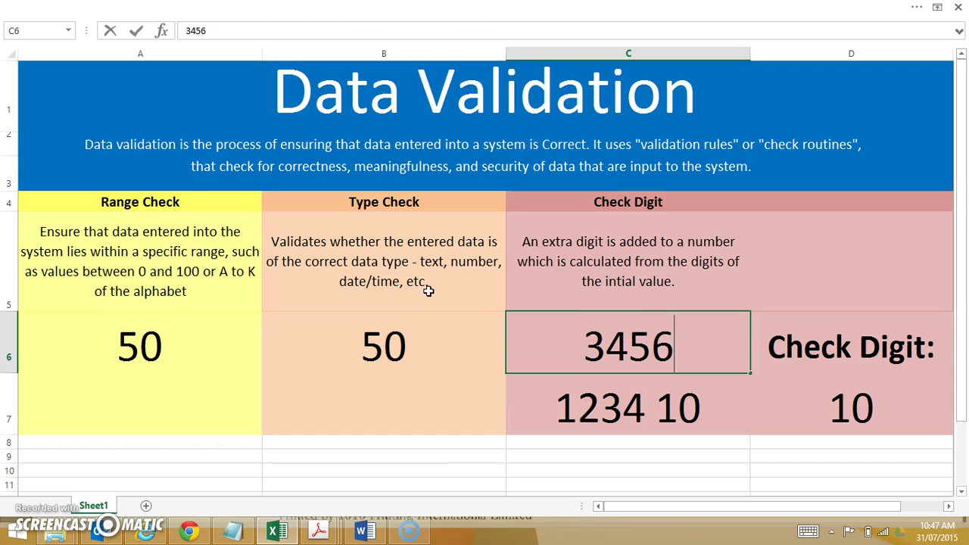
key(Return)
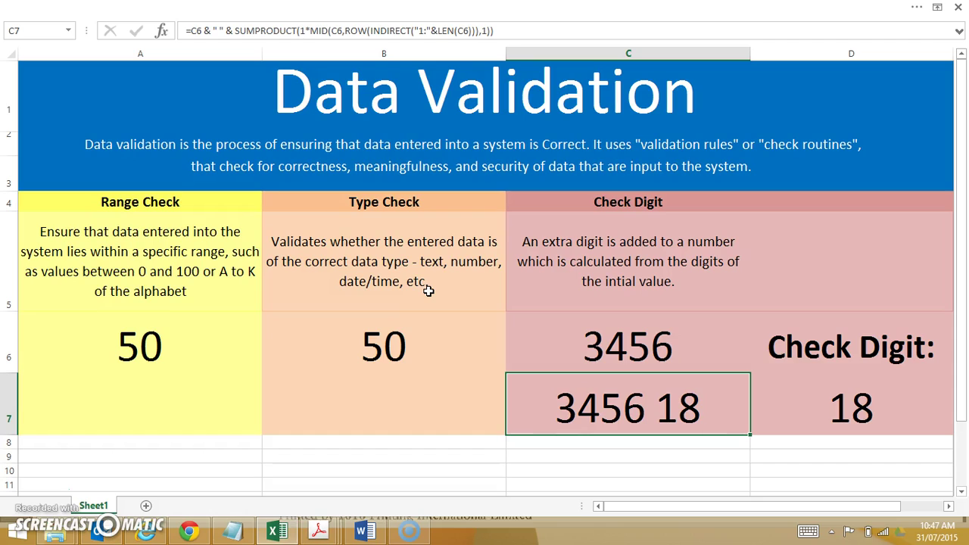